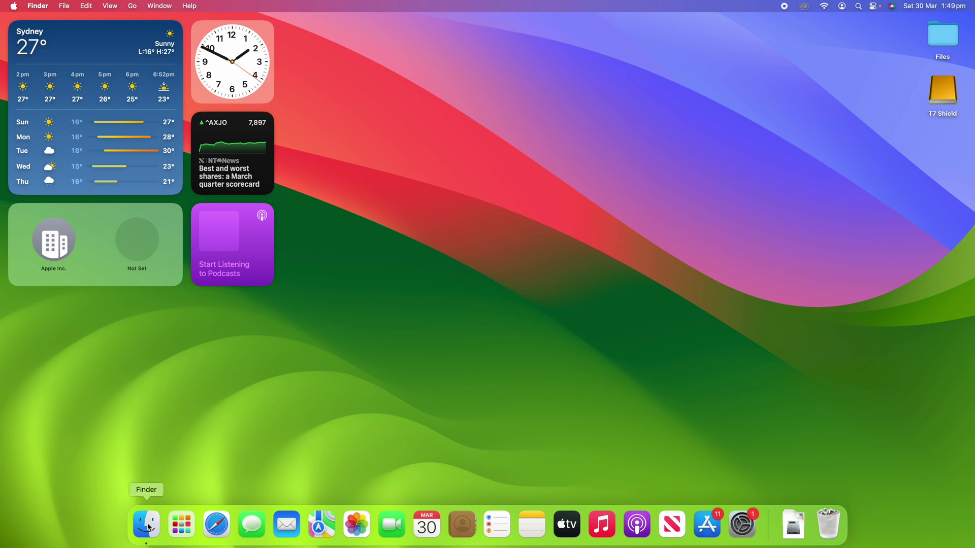
Open a Finder window and go to the /volumes folder through Go to Folder
click(144, 523)
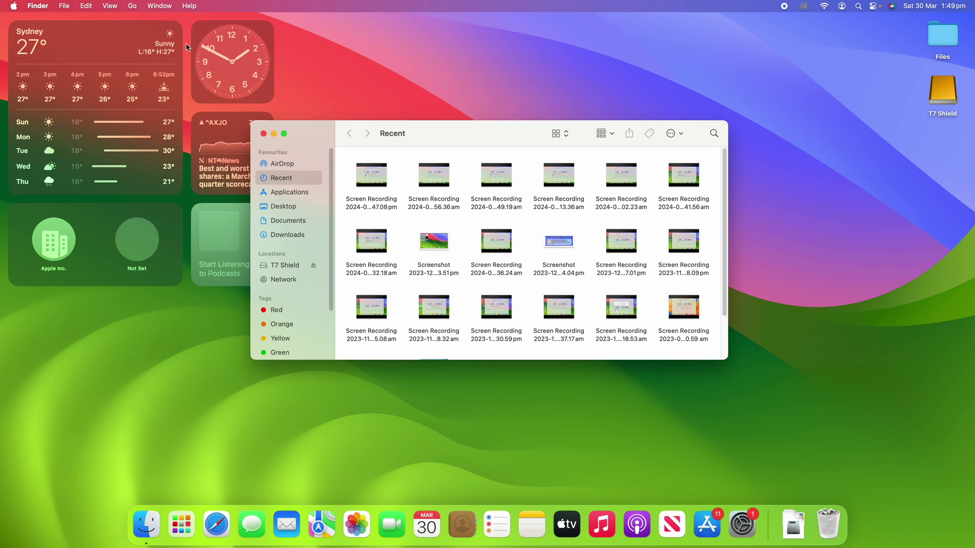
click(138, 4)
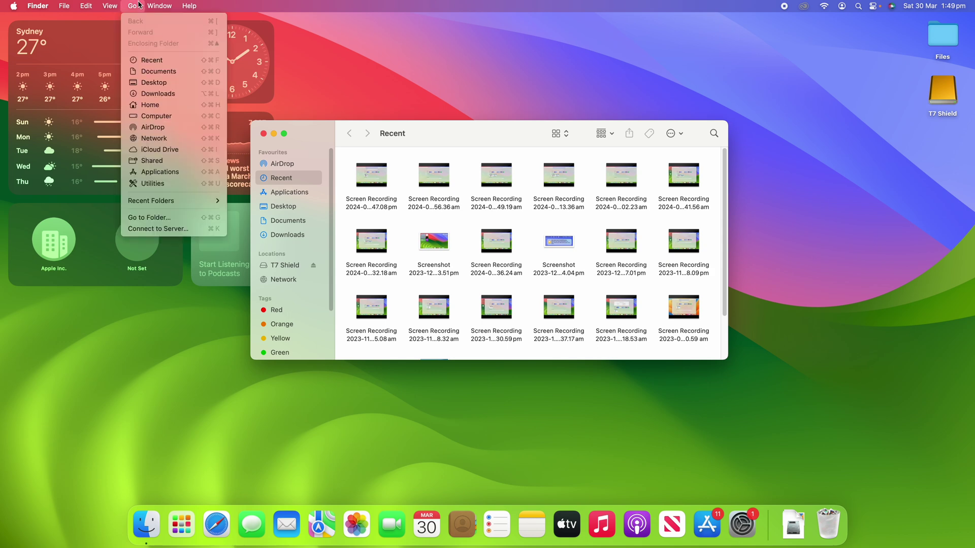
click(131, 218)
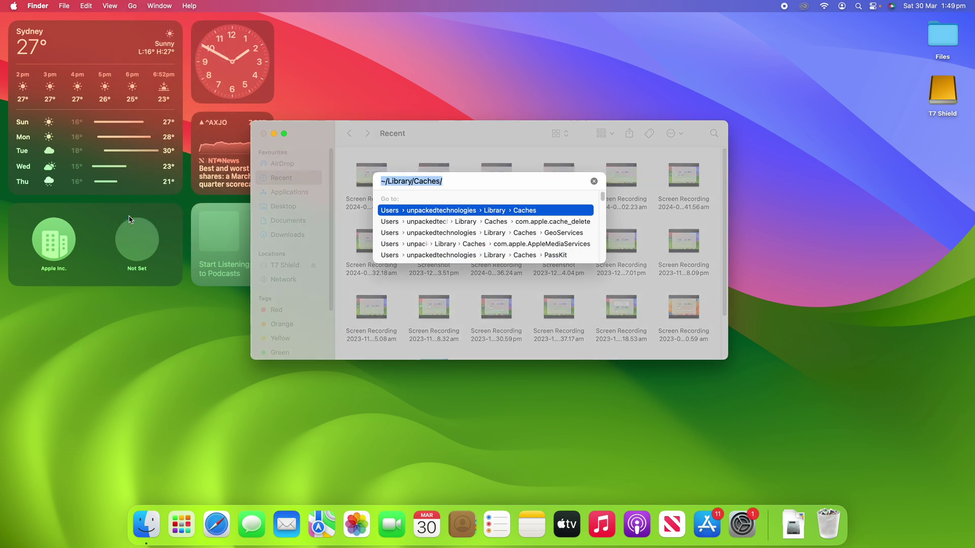
text(/volumes)
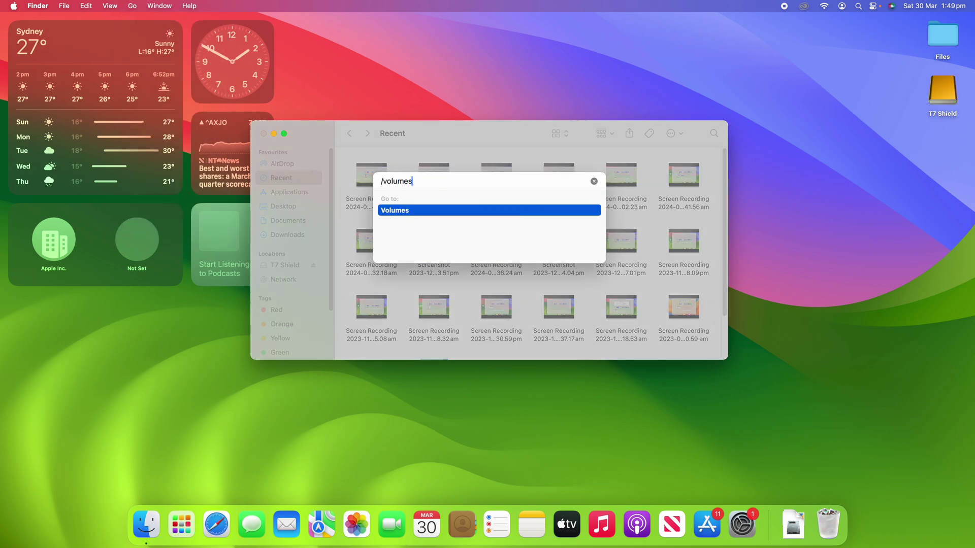
key(Return)
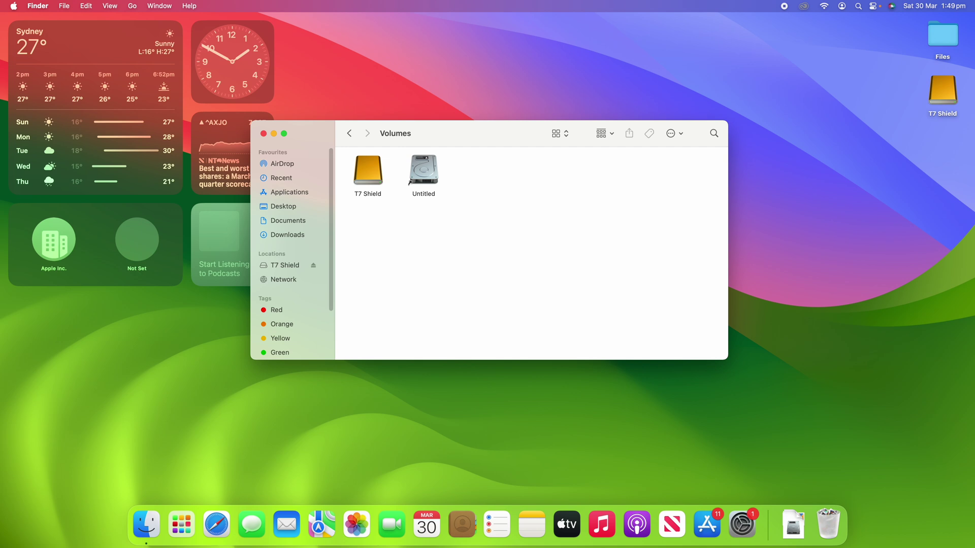
Open the Untitled drive from the Volumes window to see its Applications, Library, System and Users folders
double_click(420, 171)
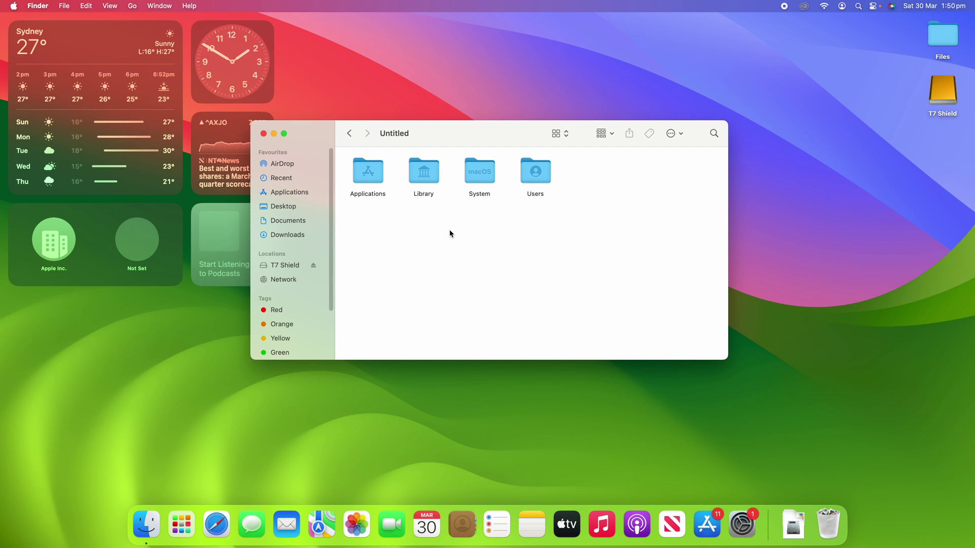
Reveal hidden items with Cmd+Shift+Period and look inside the hidden .vol folder
key(super+shift+period)
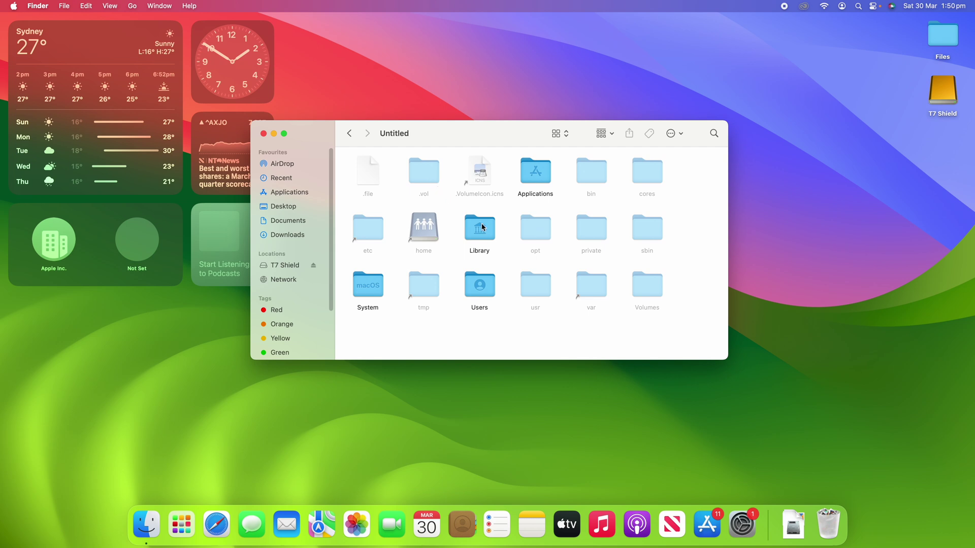
double_click(421, 175)
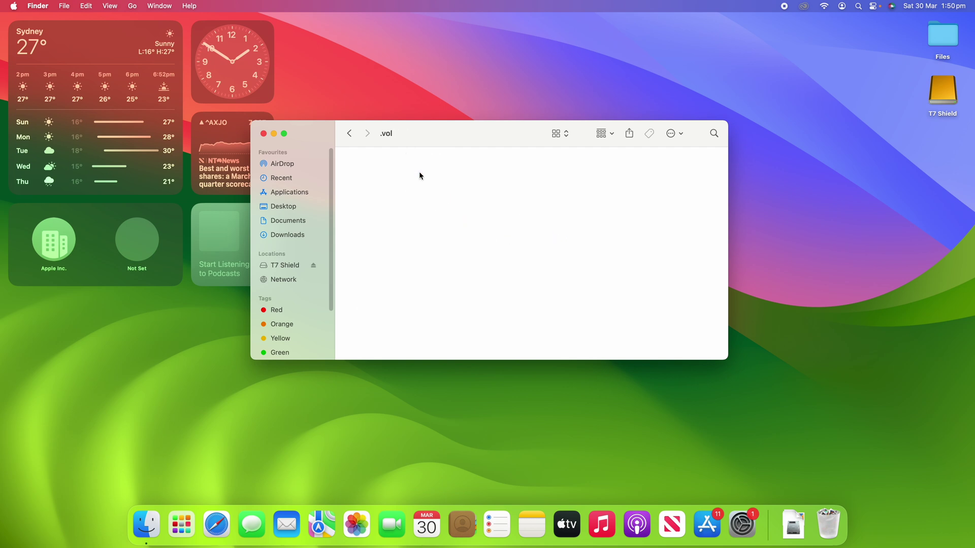
click(349, 133)
Browse the hidden etc and tmp folders, returning to the Untitled drive after each
click(358, 223)
double_click(359, 224)
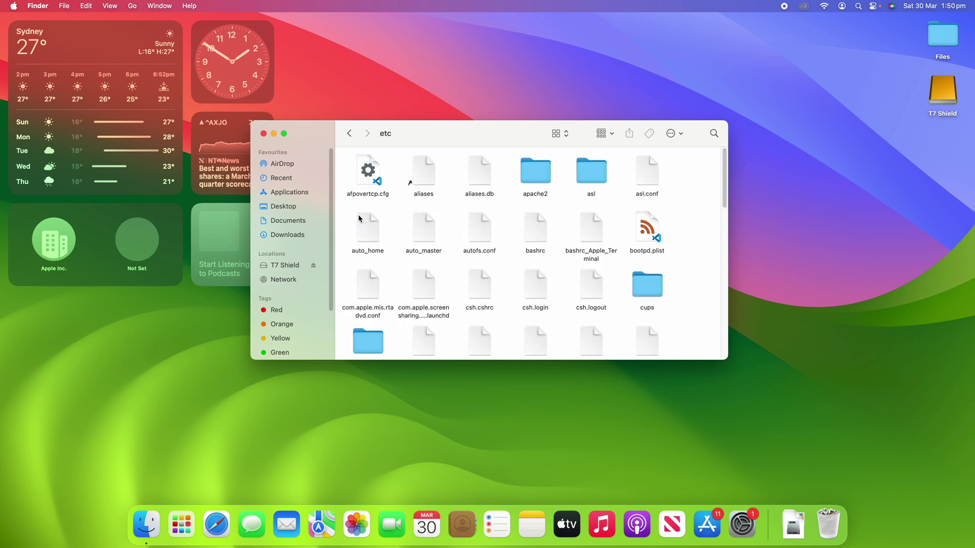
click(352, 133)
click(434, 285)
double_click(434, 286)
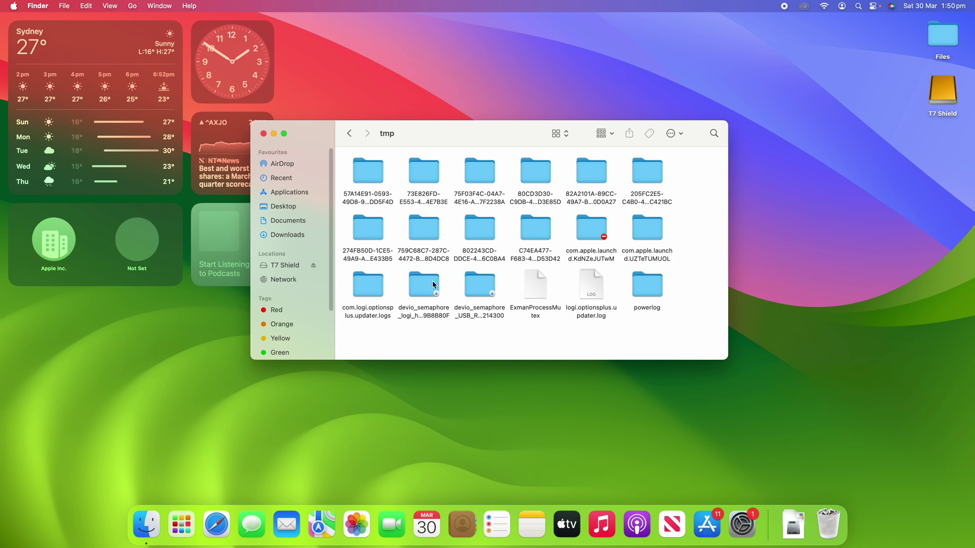
click(348, 134)
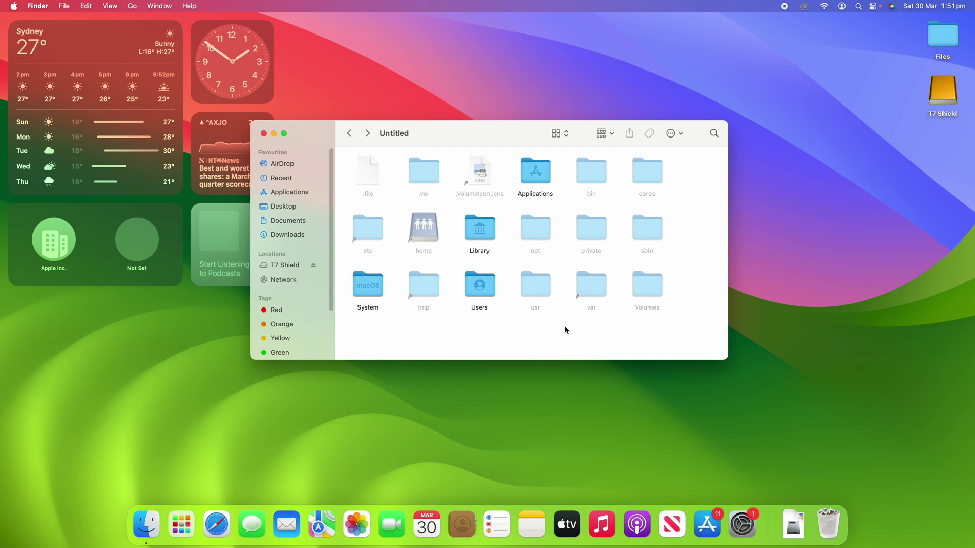
click(559, 133)
click(565, 146)
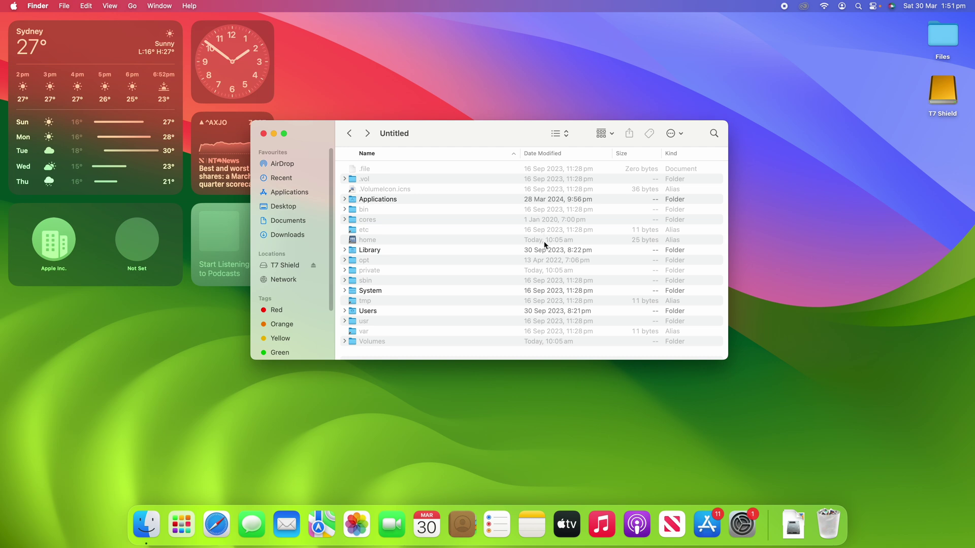
click(558, 133)
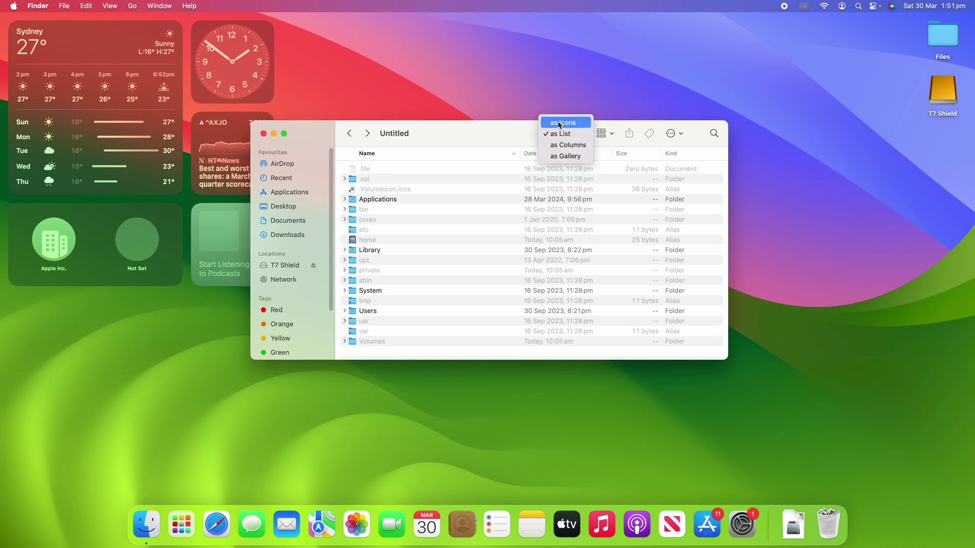
click(559, 124)
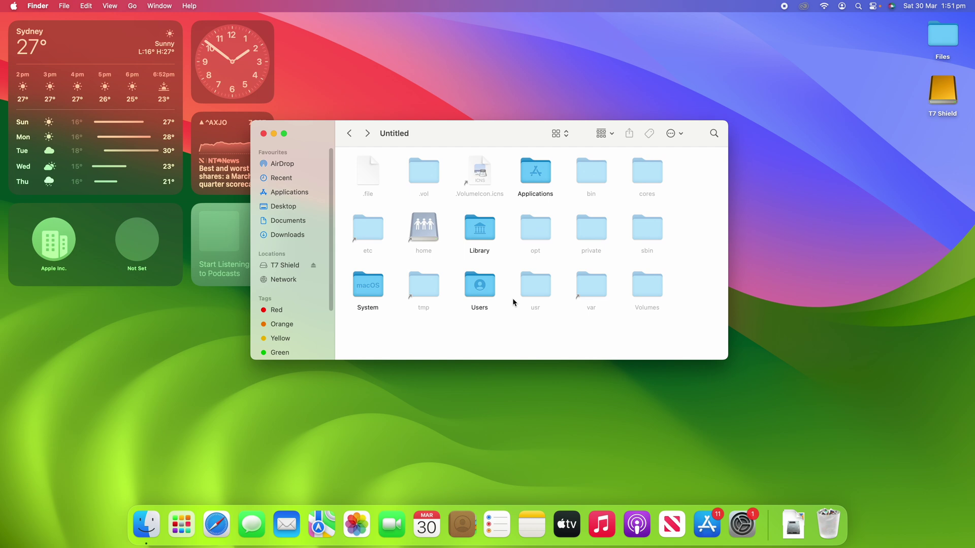
key(super+shift+period)
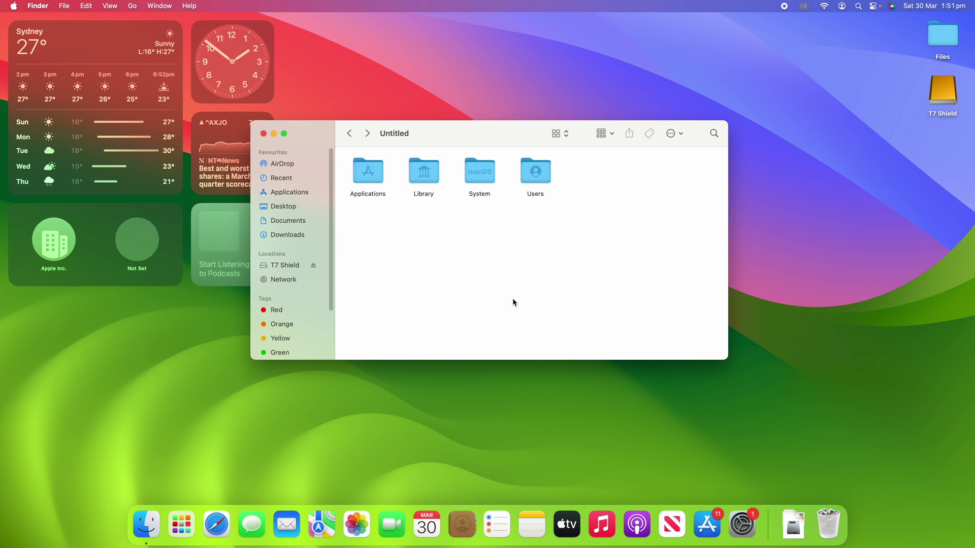
key(super+shift+period)
key(super+shift+period)
key(super+shift+period)
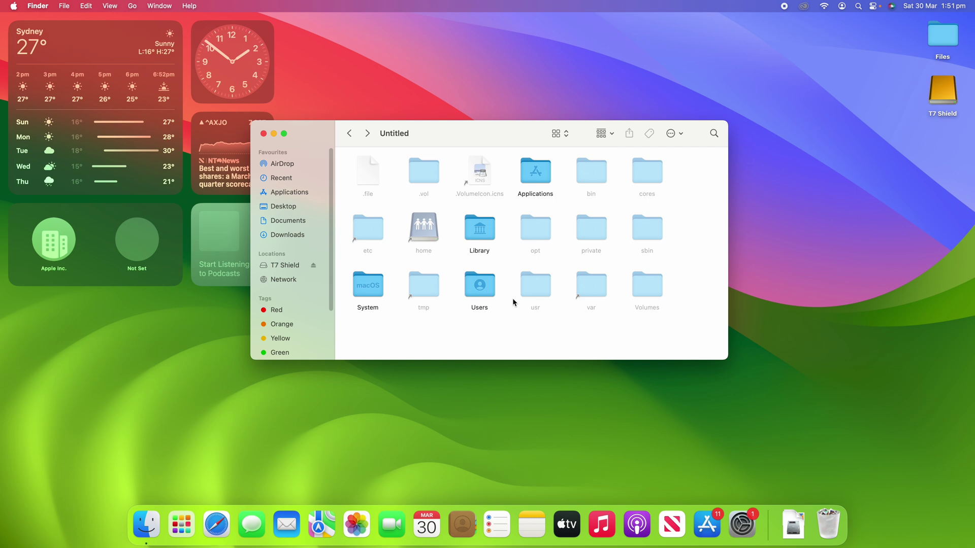
key(super+shift+period)
key(super+shift+period)
key(super+shift+period)
key(super+shift+period)
Browse the System folder and its Volumes subfolder, then return to the Untitled drive root
double_click(361, 285)
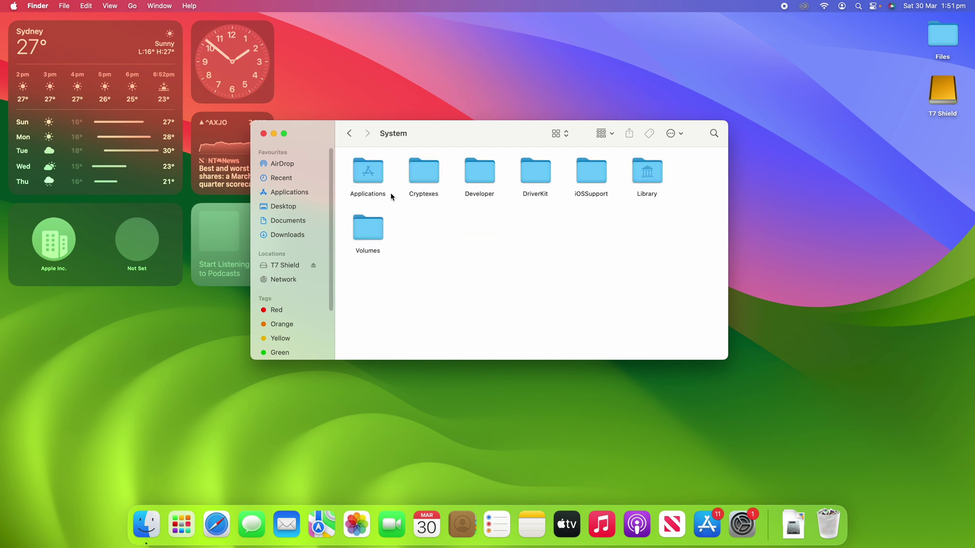
double_click(358, 232)
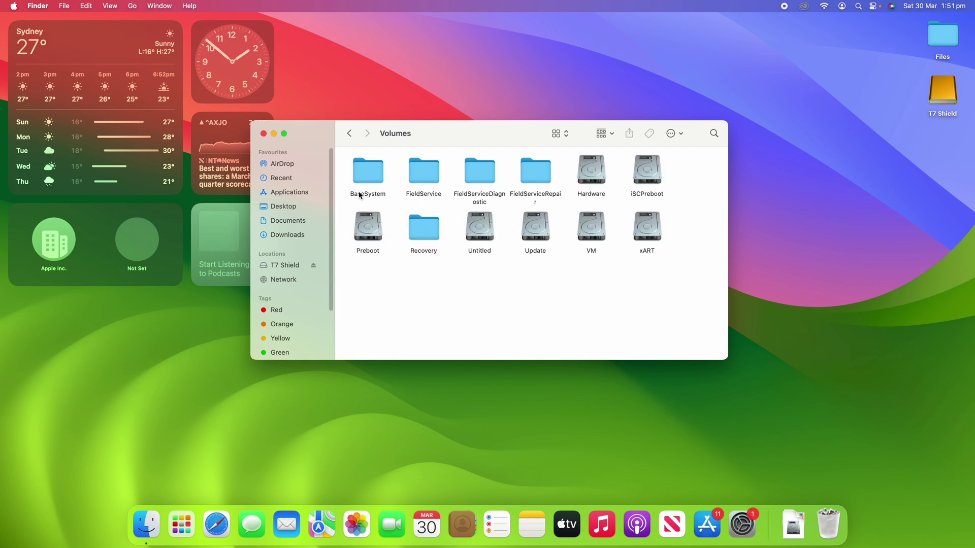
click(349, 134)
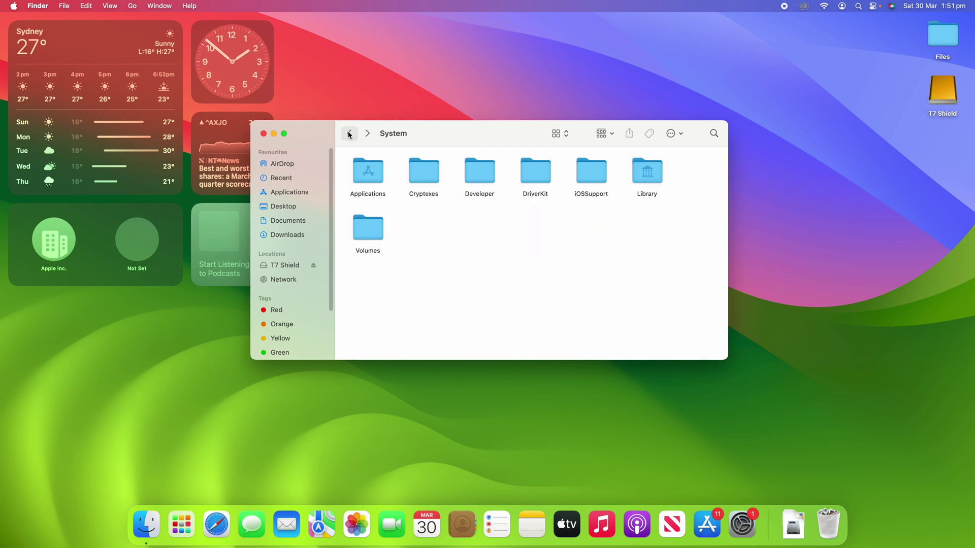
click(349, 134)
click(348, 134)
click(367, 133)
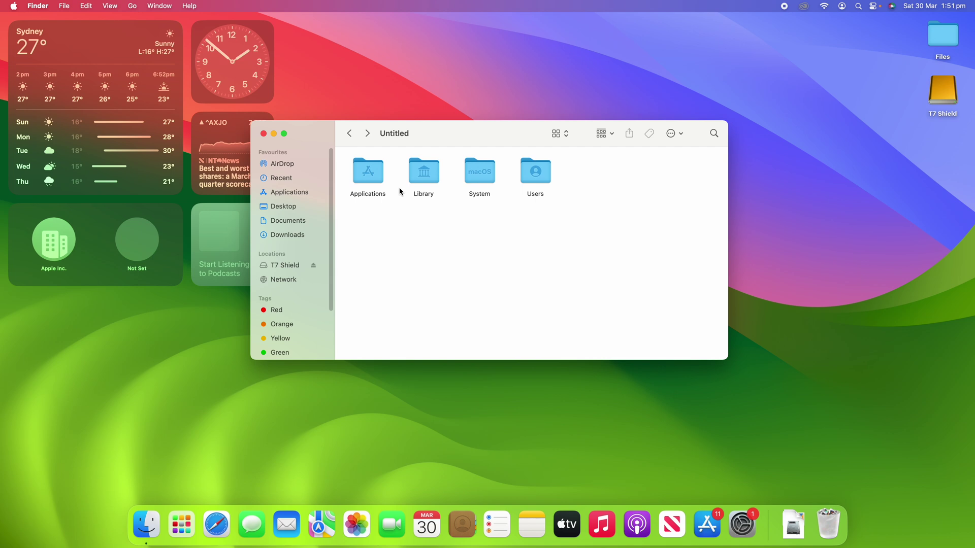
Conceal hidden items with Cmd+Shift+Period, then check the System folder and return to Untitled
key(super+shift+period)
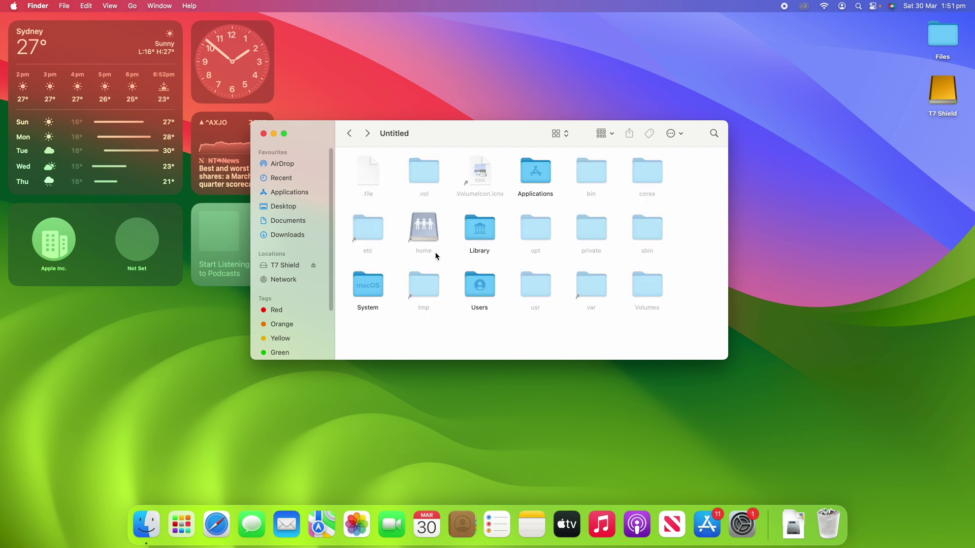
double_click(377, 287)
click(349, 133)
Toggle hidden items off and back on so .file, .vol, bin, cores, etc, tmp and usr reappear
key(super+shift+period)
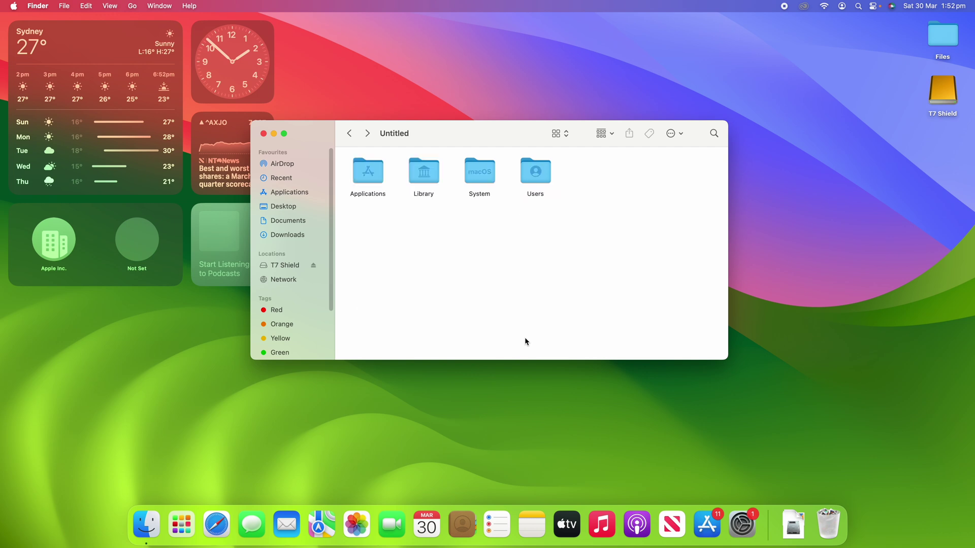
key(super+shift+period)
key(super+shift+period)
key(super+shift+period)
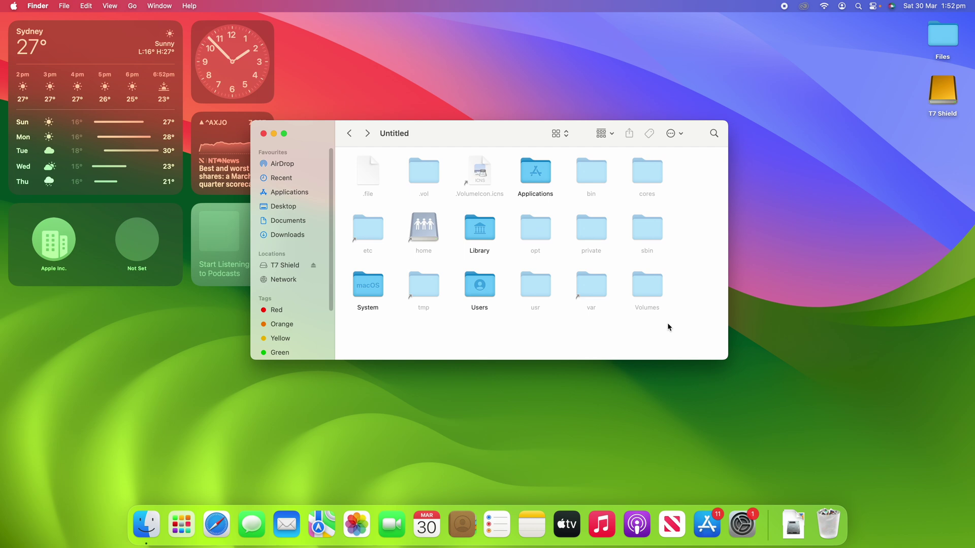
Conceal the hidden items with Cmd+Shift+Period and close the Untitled window with Cmd+W
key(super+shift+period)
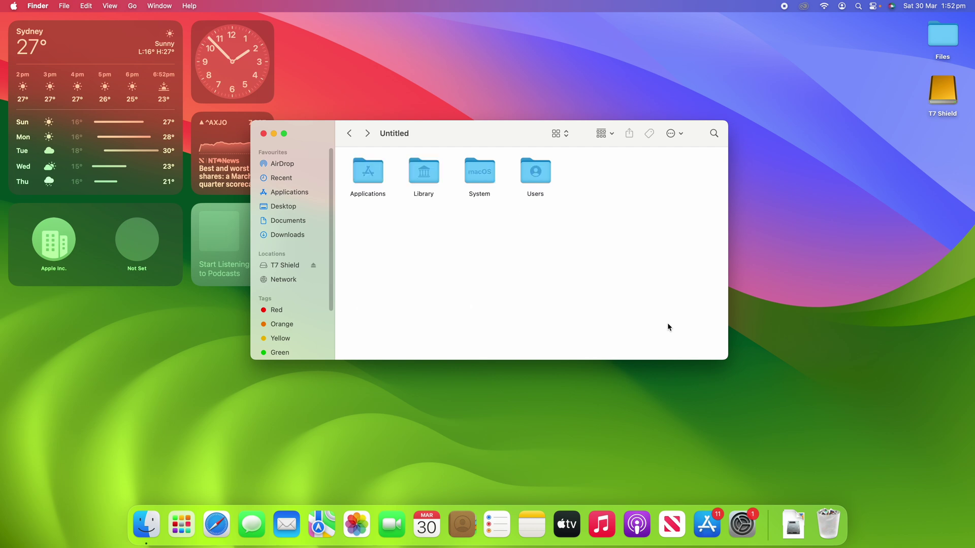
key(super+w)
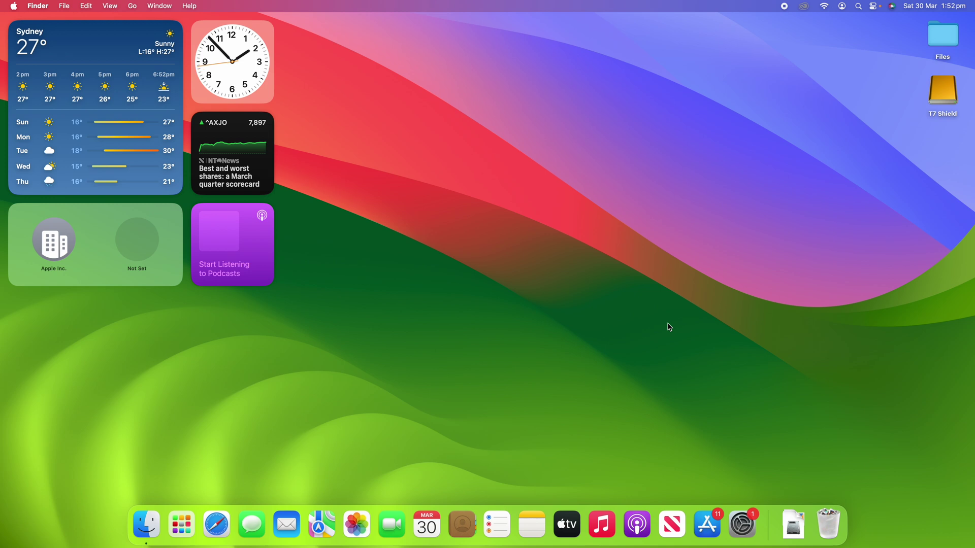